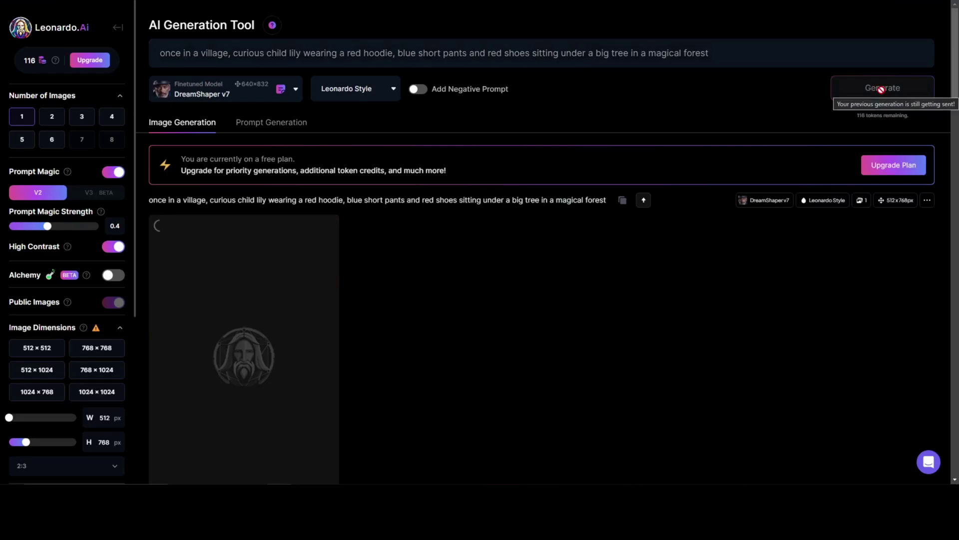
# Review the newly generated image of the child sitting under the tree and the earlier generation below it.
pyautogui.scroll(-1, 954, 113)
pyautogui.scroll(-5, 953, 113)
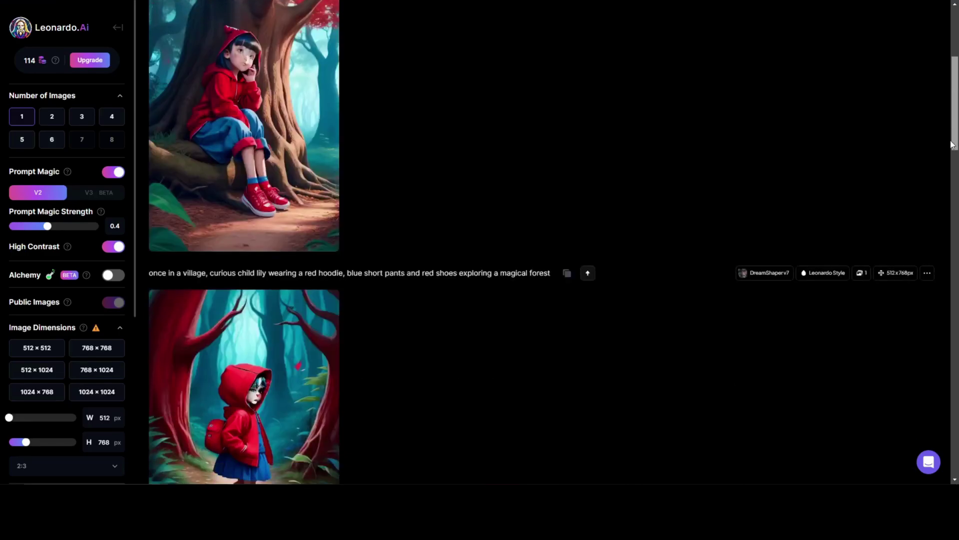
pyautogui.moveTo(951, 152); pyautogui.dragTo(947, 55)
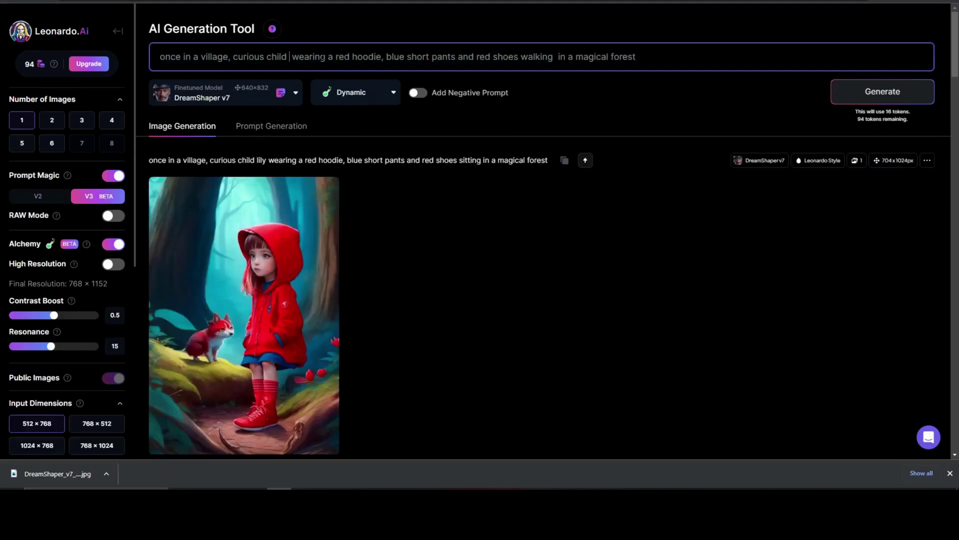
# Insert the character name "Isabella" after "curious child" in the prompt, then generate and review the image.
pyautogui.write('Isabella')
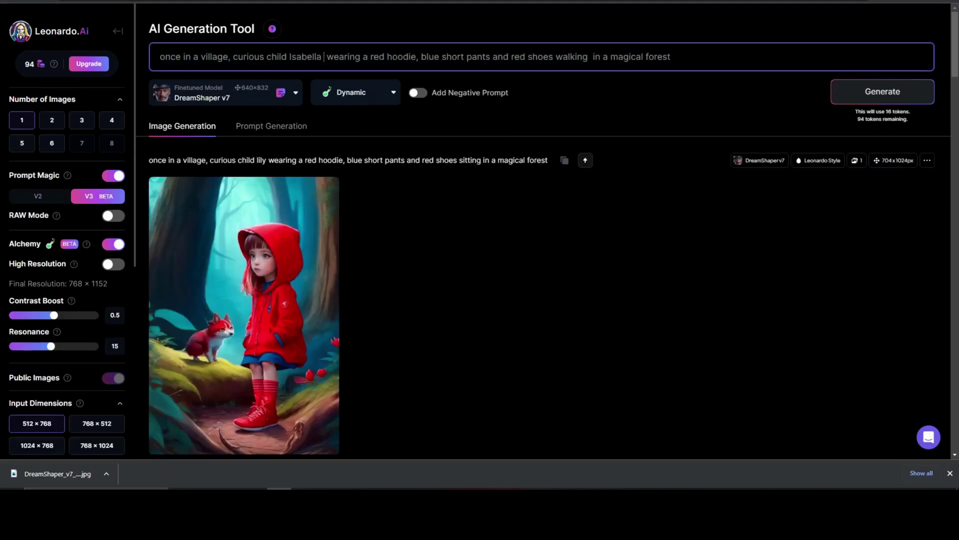
pyautogui.click(895, 94)
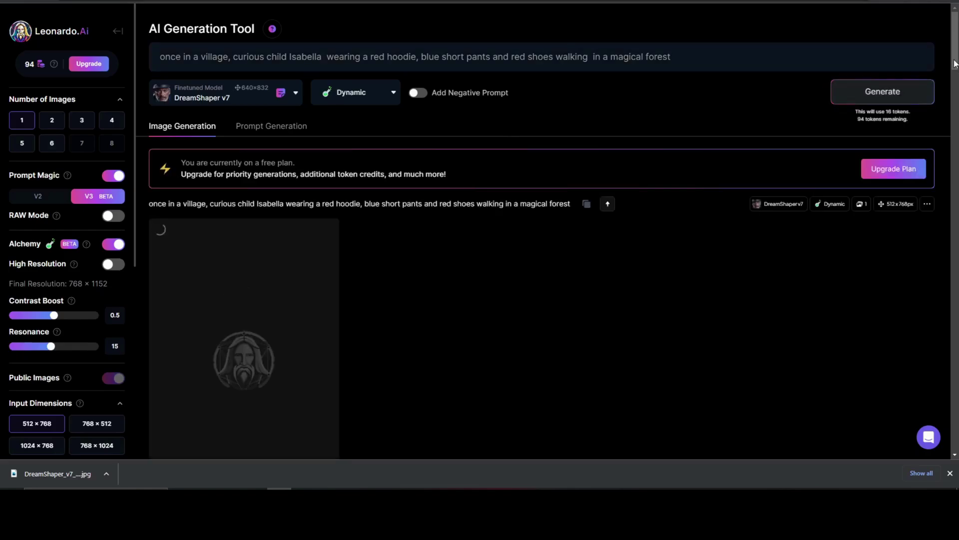
pyautogui.moveTo(955, 55); pyautogui.dragTo(955, 62)
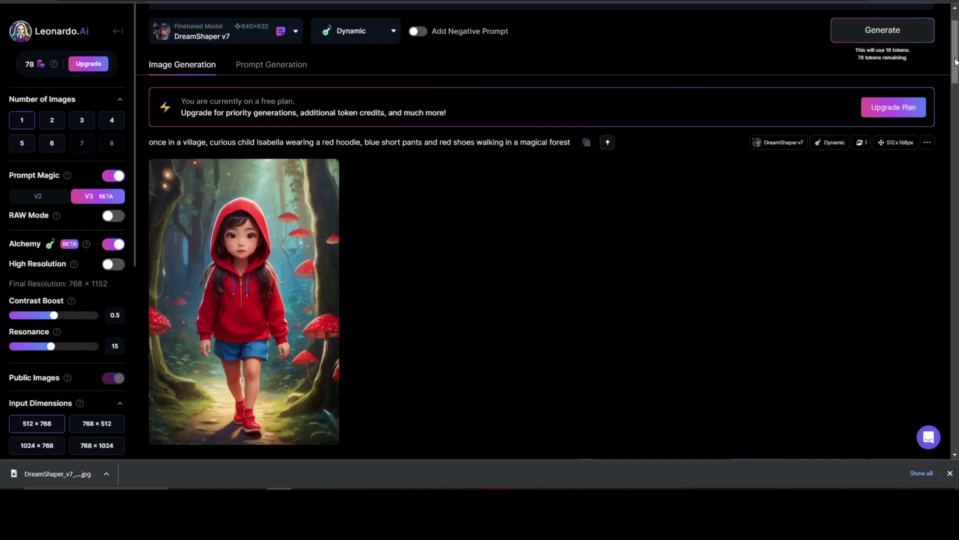
pyautogui.scroll(-3, 955, 62)
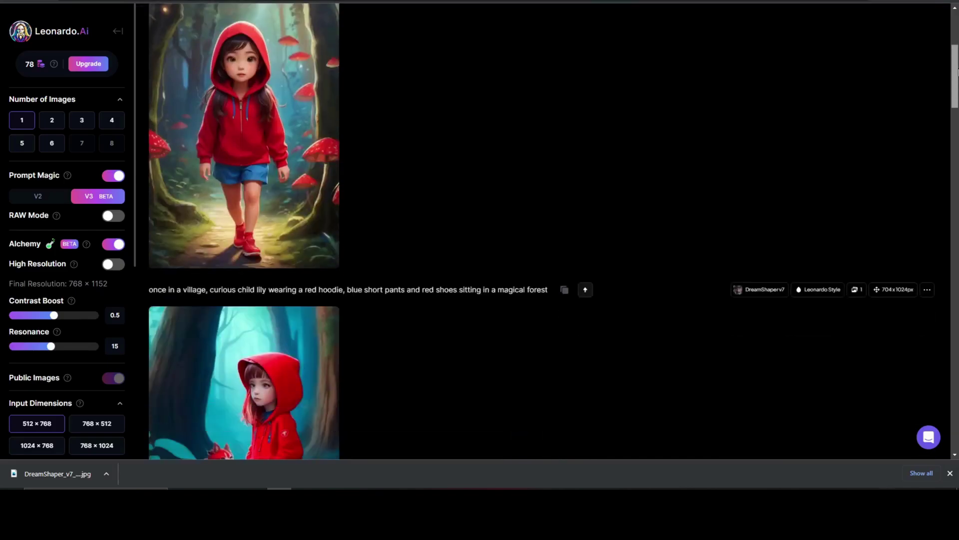
pyautogui.moveTo(957, 72); pyautogui.dragTo(956, 51)
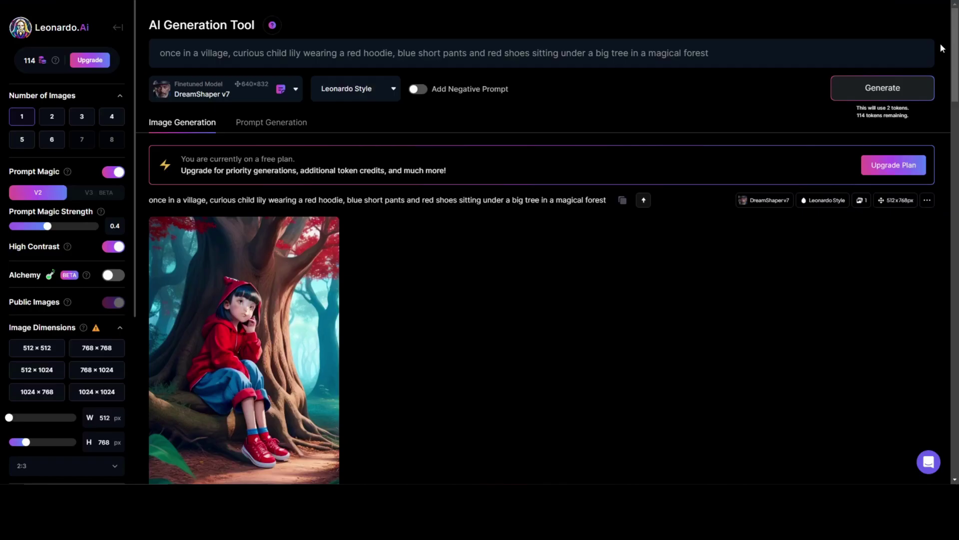
# Compare the previous generations of the red-hooded child in the magical forest, checking how consistent the character looks.
pyautogui.scroll(-10, 544, 240)
pyautogui.scroll(-7, 544, 240)
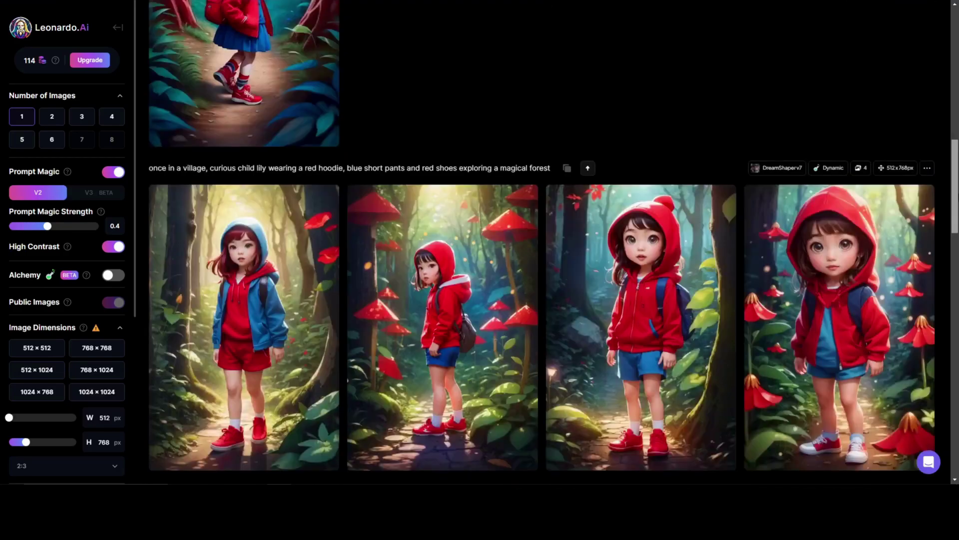
pyautogui.scroll(-3, 544, 240)
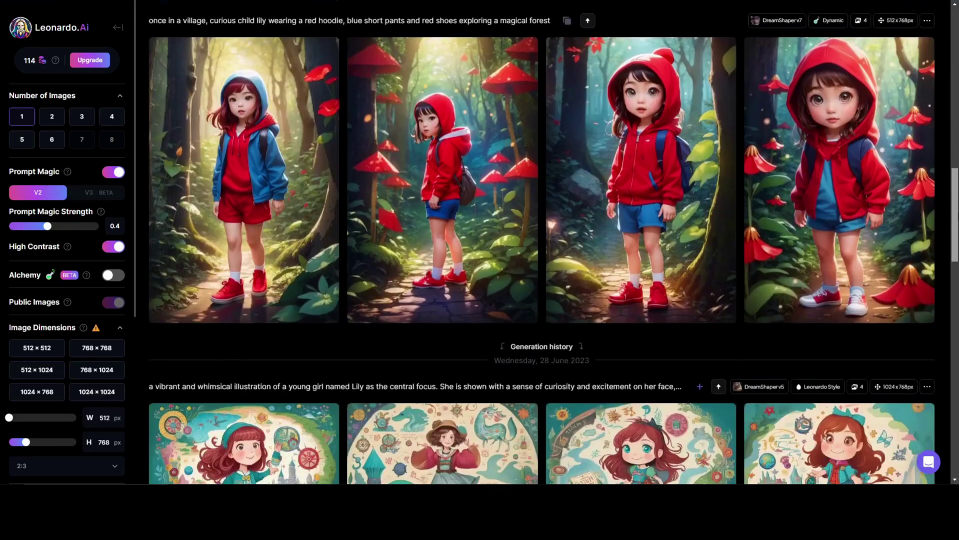
pyautogui.scroll(15, 957, 47)
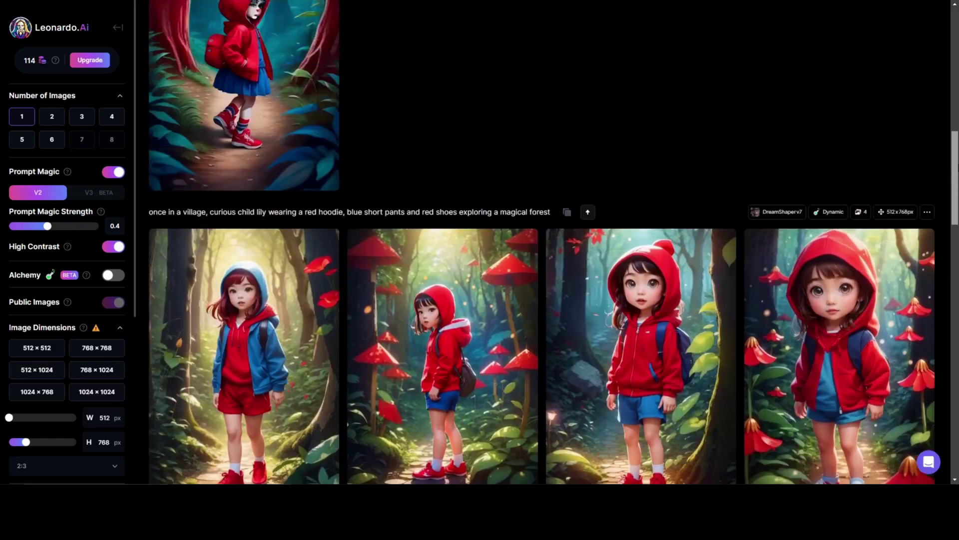
pyautogui.scroll(2, 957, 48)
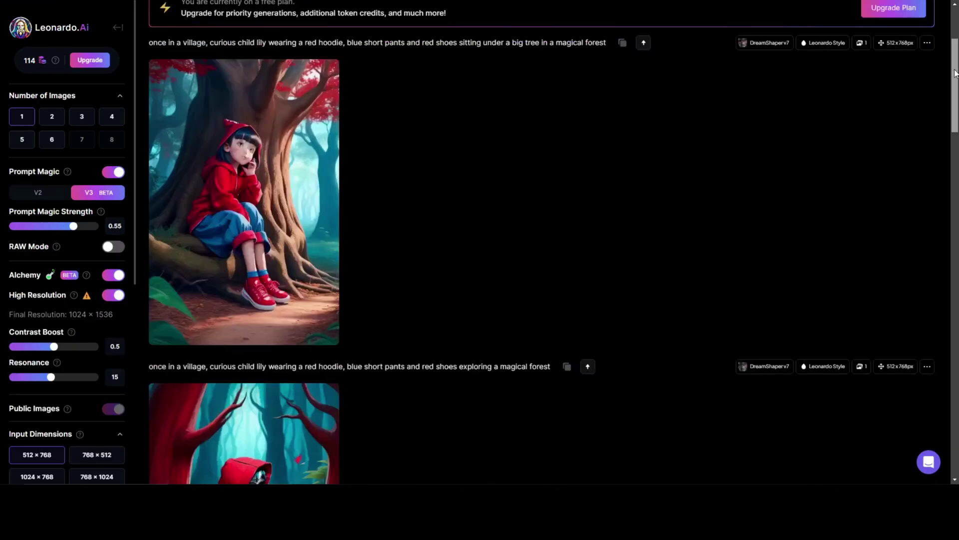
pyautogui.scroll(-3, 544, 240)
pyautogui.scroll(-10, 542, 240)
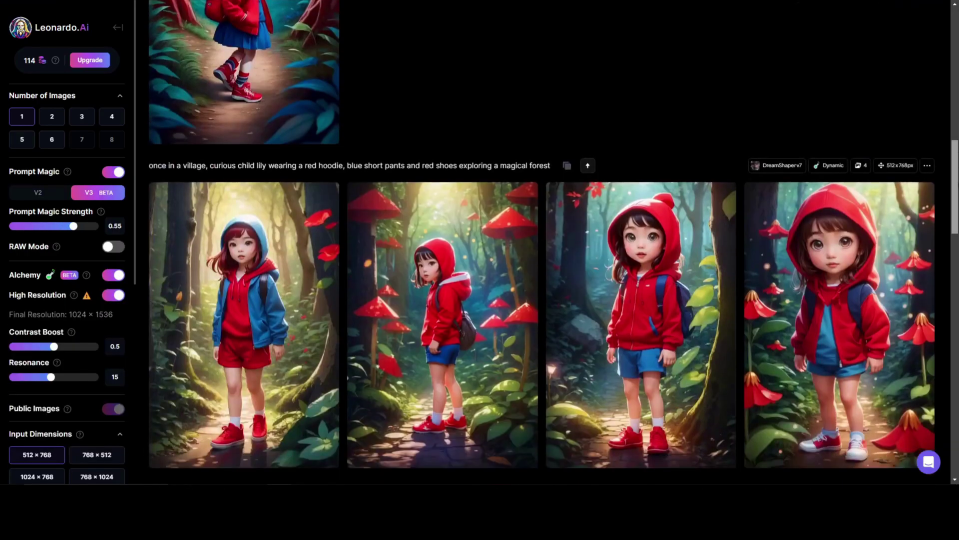
pyautogui.scroll(12, 956, 46)
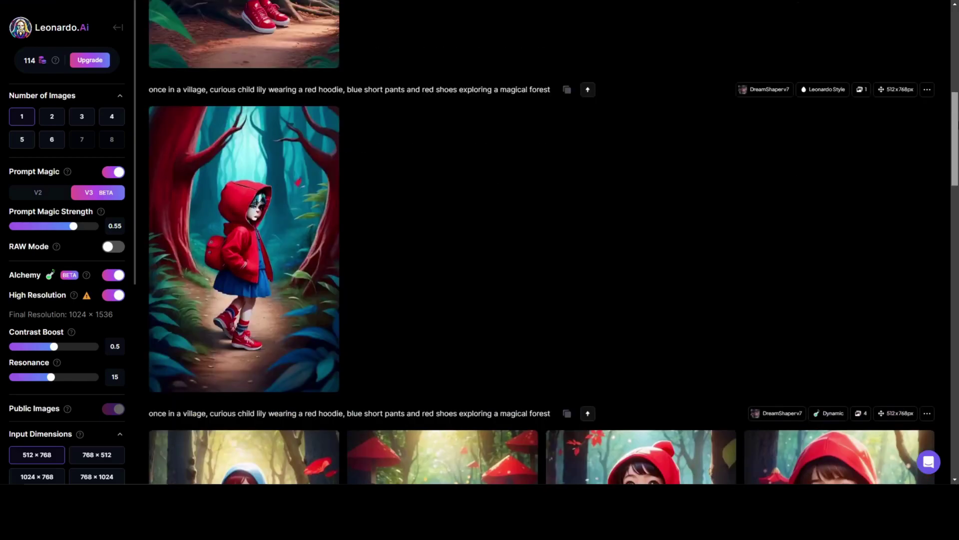
pyautogui.scroll(-8, 956, 46)
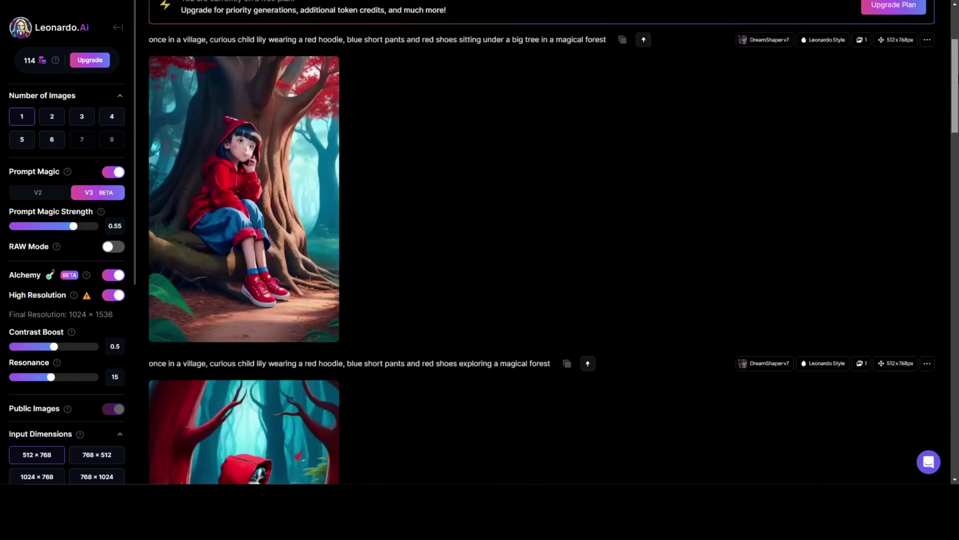
pyautogui.scroll(-4, 541, 242)
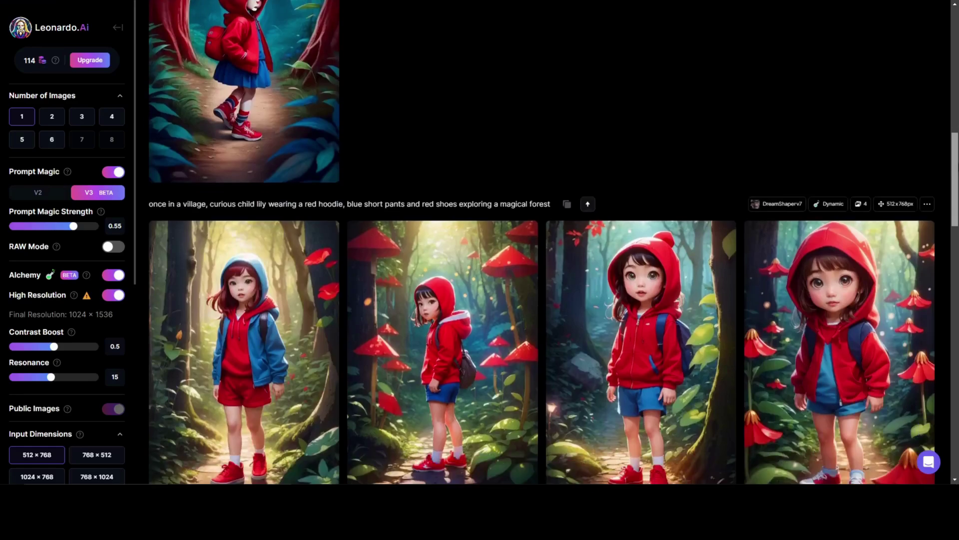
pyautogui.scroll(-2, 542, 241)
pyautogui.scroll(13, 957, 39)
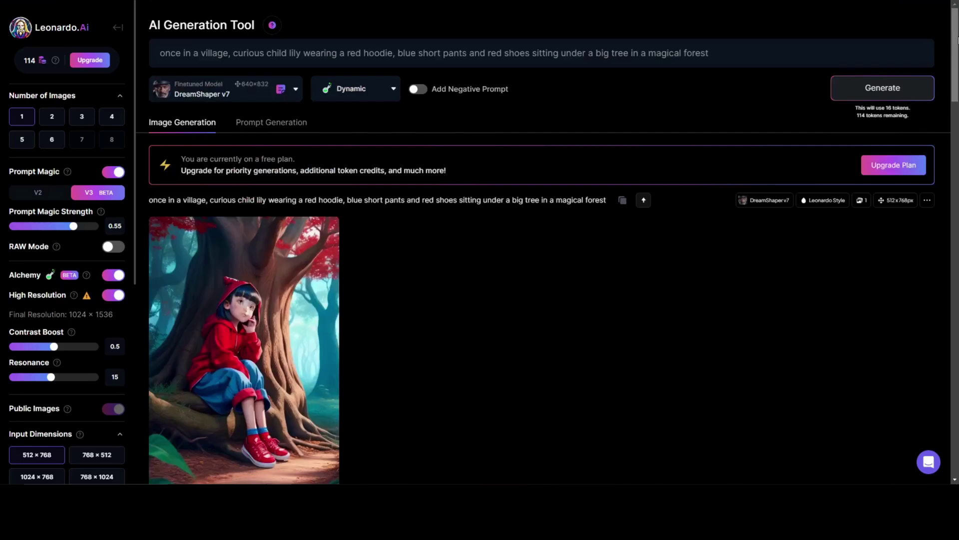
# Replace "sitting under a big tree" in the prompt with "playing with animals".
pyautogui.moveTo(345, 53); pyautogui.dragTo(532, 53)
pyautogui.press('Right')
pyautogui.press('Delete')
pyautogui.press('Delete')
pyautogui.press('Delete')
pyautogui.press('Delete')
pyautogui.press('Delete')
pyautogui.press('Delete')
pyautogui.press('Delete')
pyautogui.press('Delete')
pyautogui.press('Delete')
pyautogui.press('Delete')
pyautogui.press('Delete')
pyautogui.press('Delete')
pyautogui.press('Delete')
pyautogui.press('Delete')
pyautogui.press('Delete')
pyautogui.press('Delete')
pyautogui.press('Delete')
pyautogui.press('Delete')
pyautogui.press('Delete')
pyautogui.press('Delete')
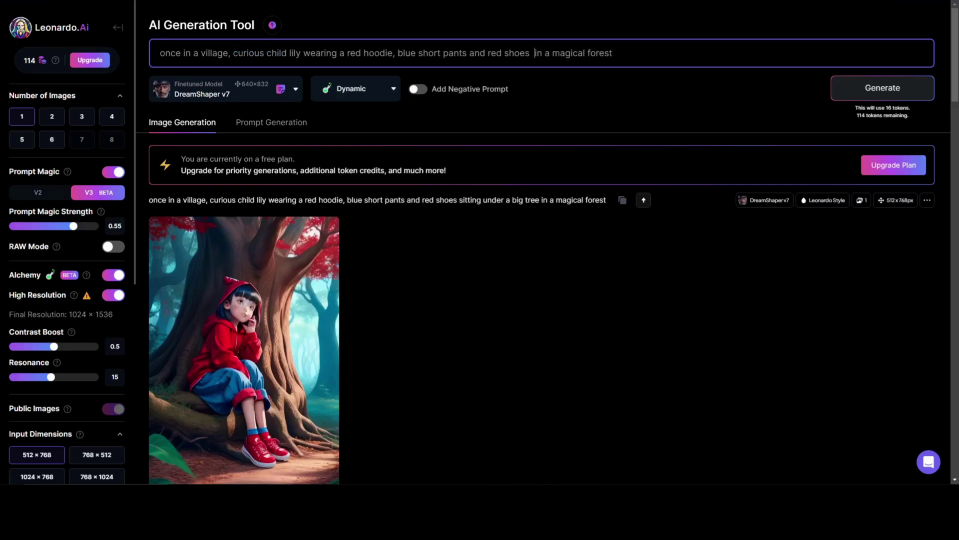
pyautogui.write('playing')
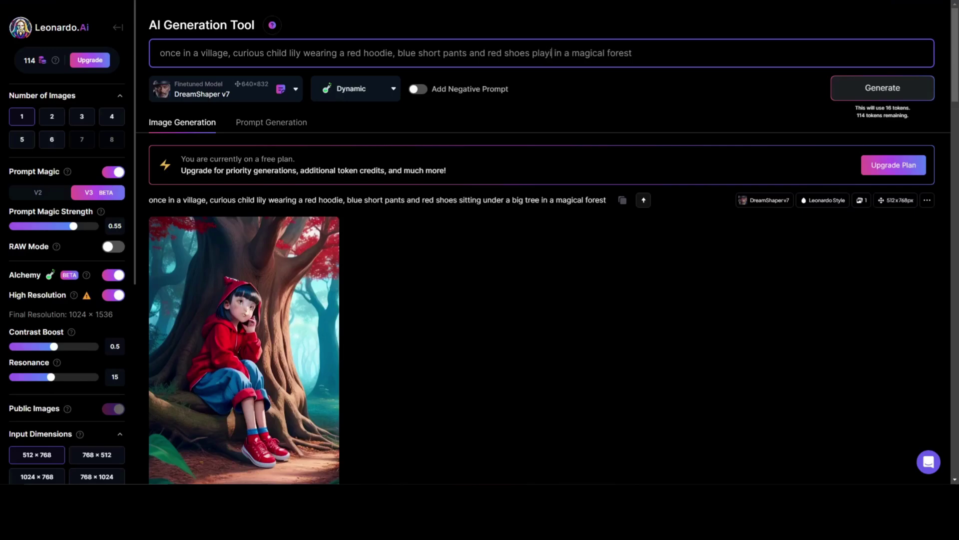
pyautogui.write(' with animals')
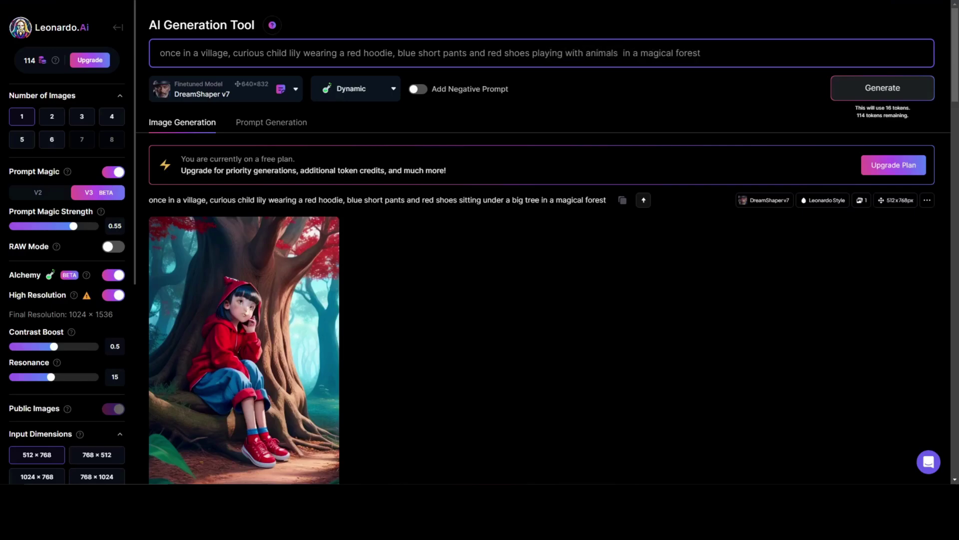
# Generate the image of the child playing with animals and inspect the result enlarged.
pyautogui.click(917, 82)
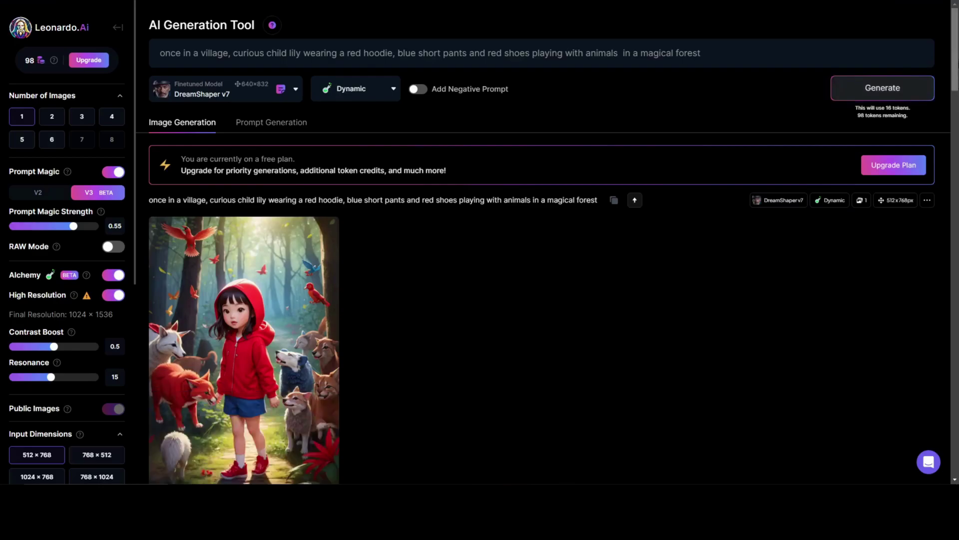
pyautogui.scroll(-3, 955, 50)
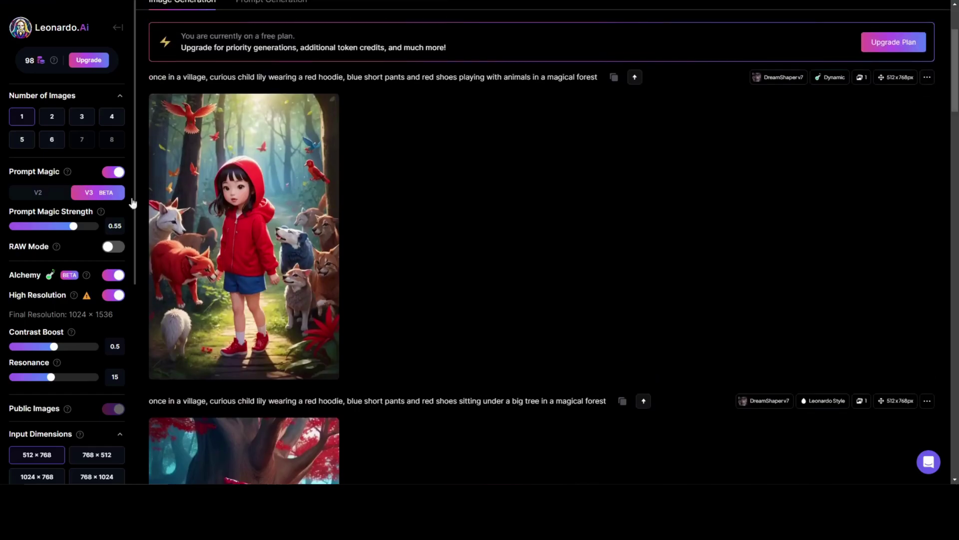
pyautogui.click(187, 205)
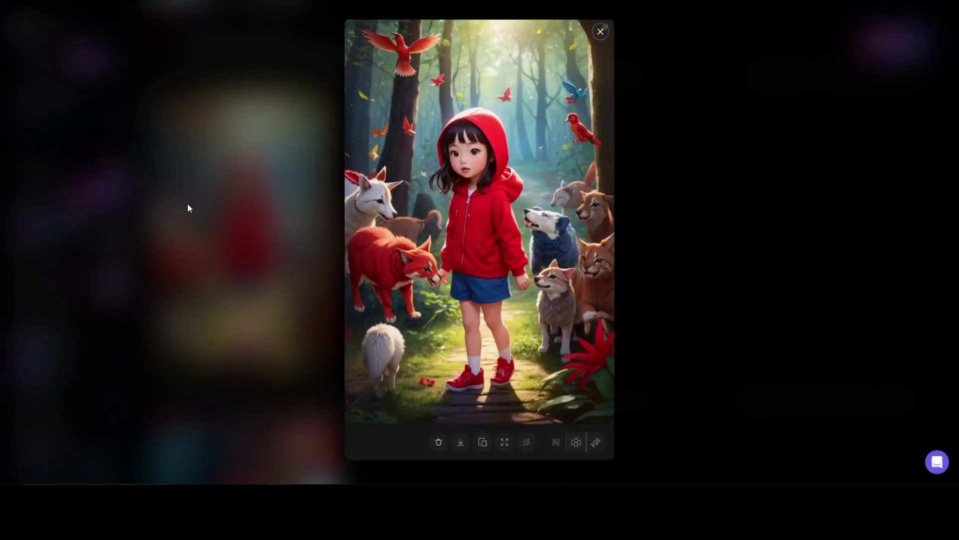
pyautogui.click(601, 32)
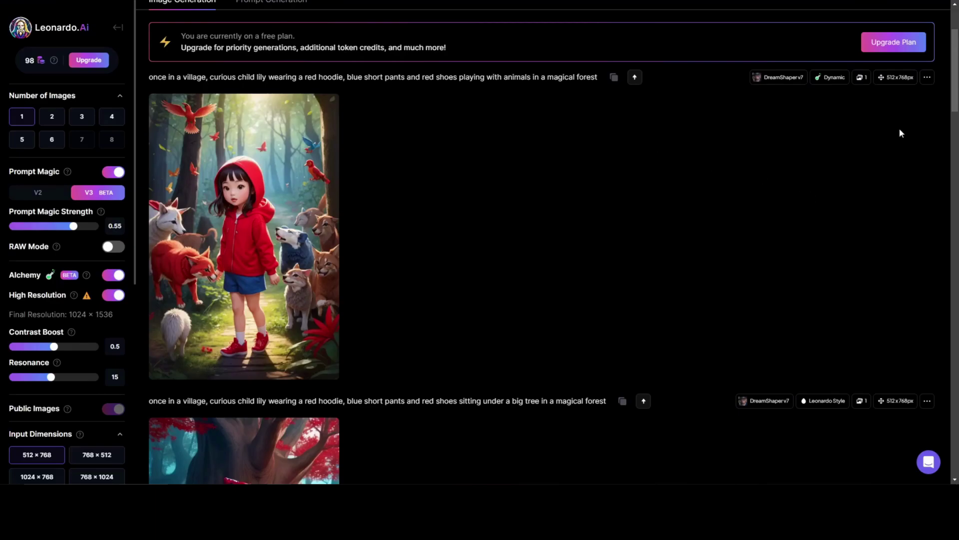
pyautogui.moveTo(954, 85); pyautogui.dragTo(958, 15)
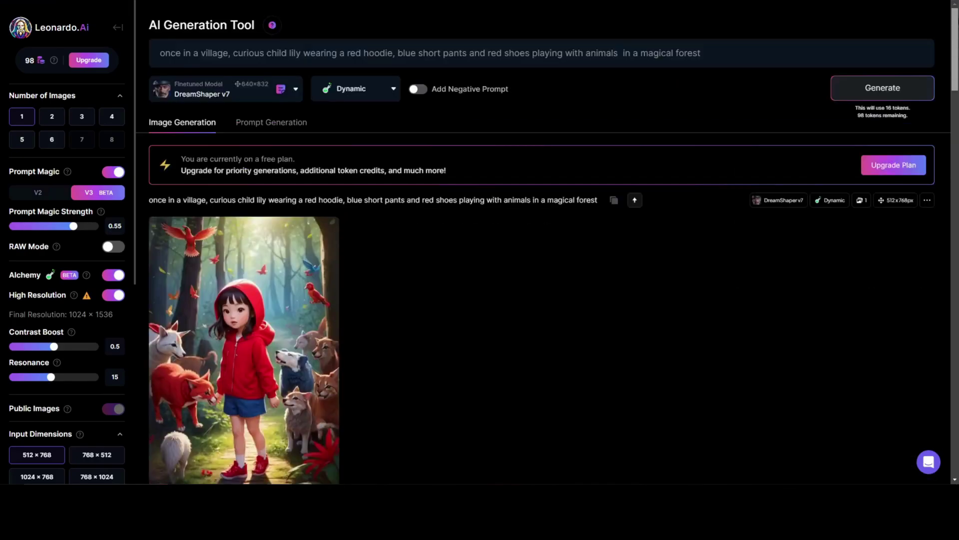
pyautogui.click(770, 52)
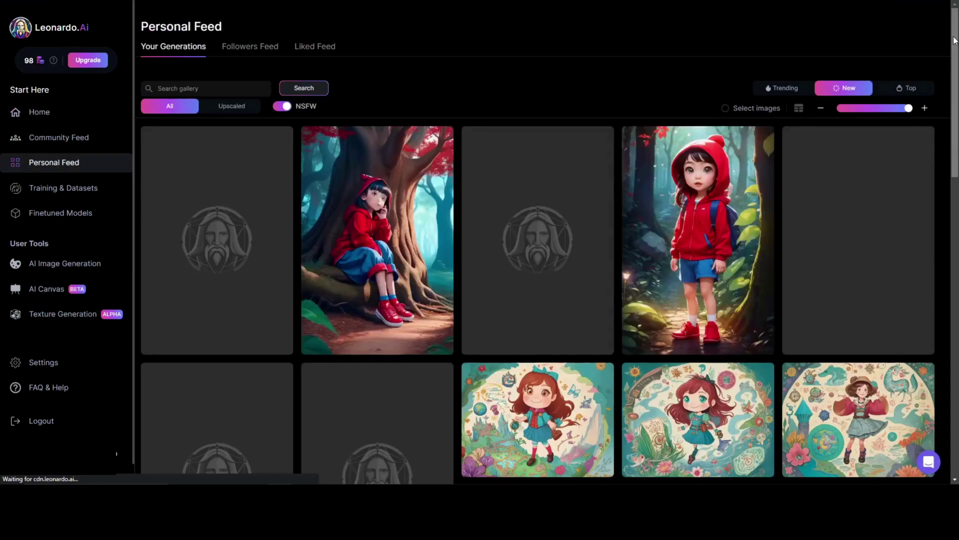
# Browse the generated images in the personal feed, from the red-hooded child to the older illustrations.
pyautogui.moveTo(954, 40); pyautogui.dragTo(957, 104)
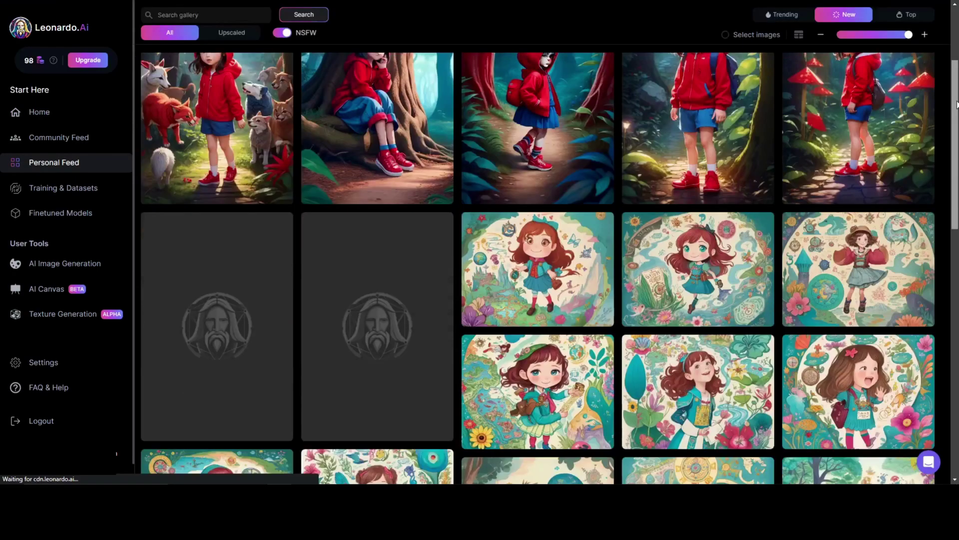
pyautogui.scroll(-1, 957, 104)
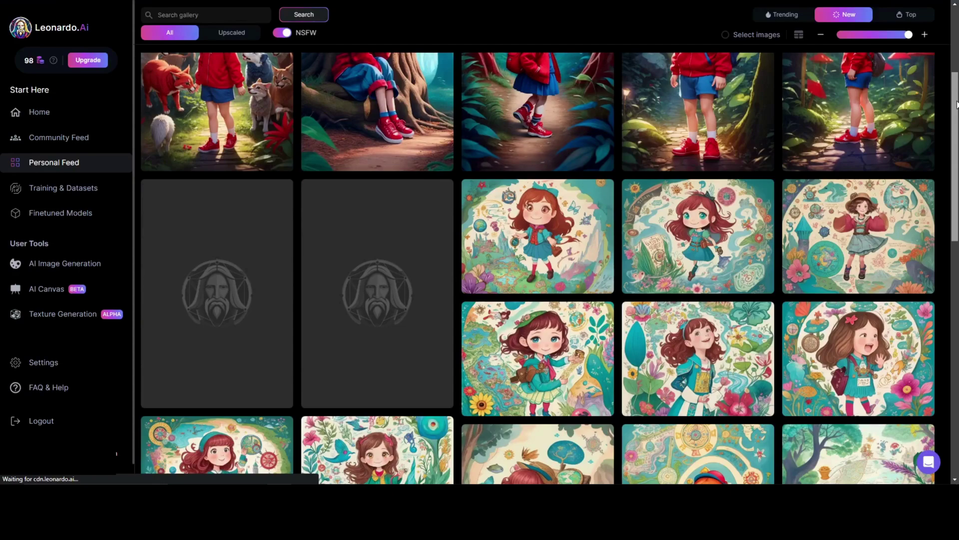
pyautogui.scroll(-1, 957, 104)
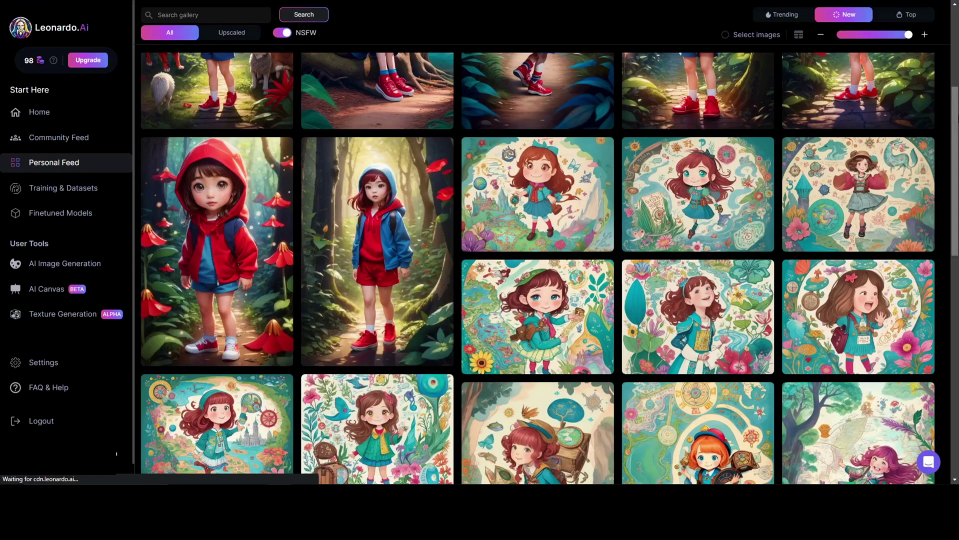
pyautogui.moveTo(854, 164)
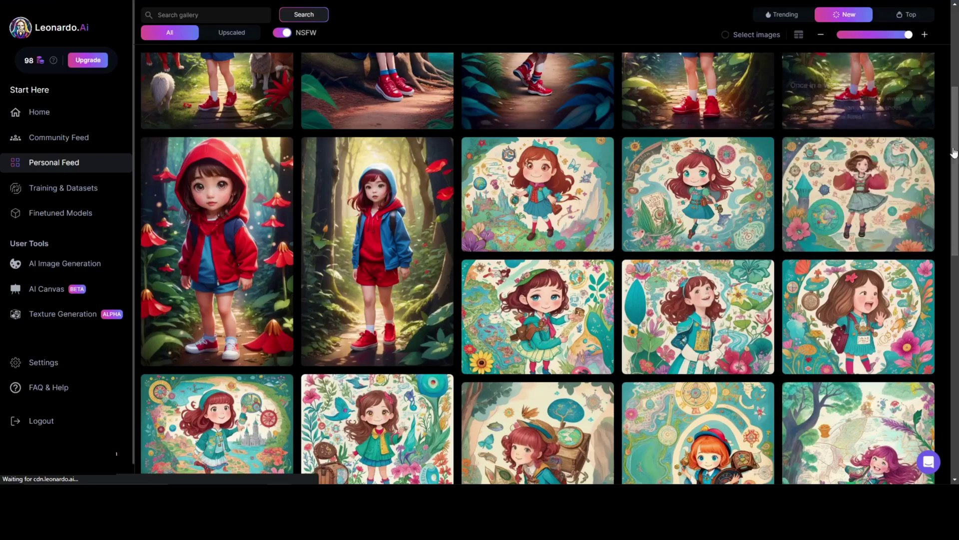
pyautogui.scroll(-1, 955, 150)
pyautogui.scroll(-4, 549, 268)
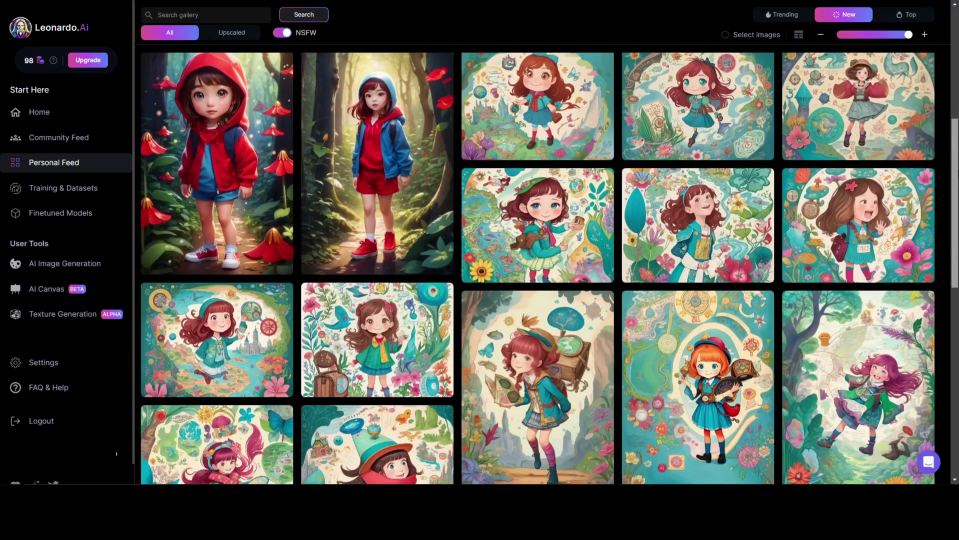
pyautogui.scroll(8, 951, 113)
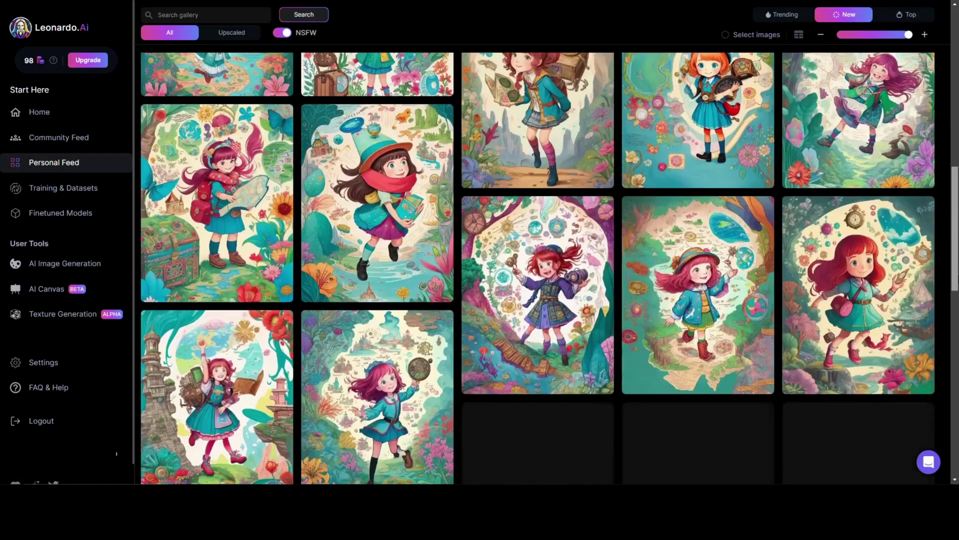
pyautogui.scroll(1, 951, 114)
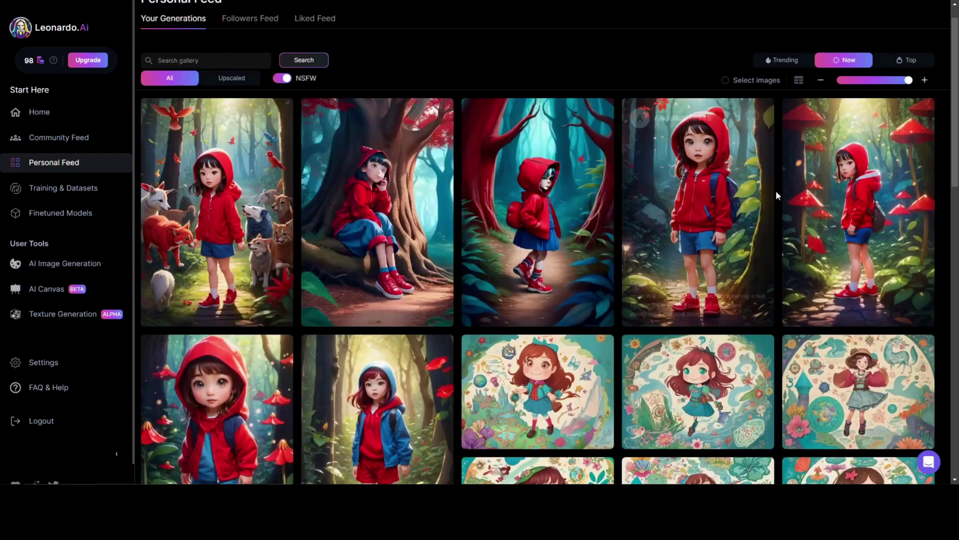
# Open the image of the child surrounded by animals from the personal feed and download it.
pyautogui.click(182, 251)
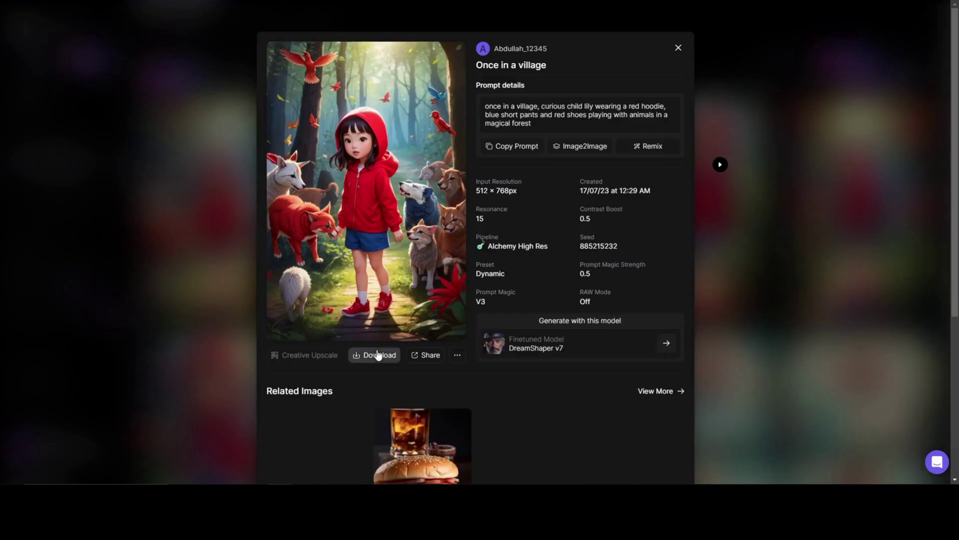
pyautogui.click(378, 354)
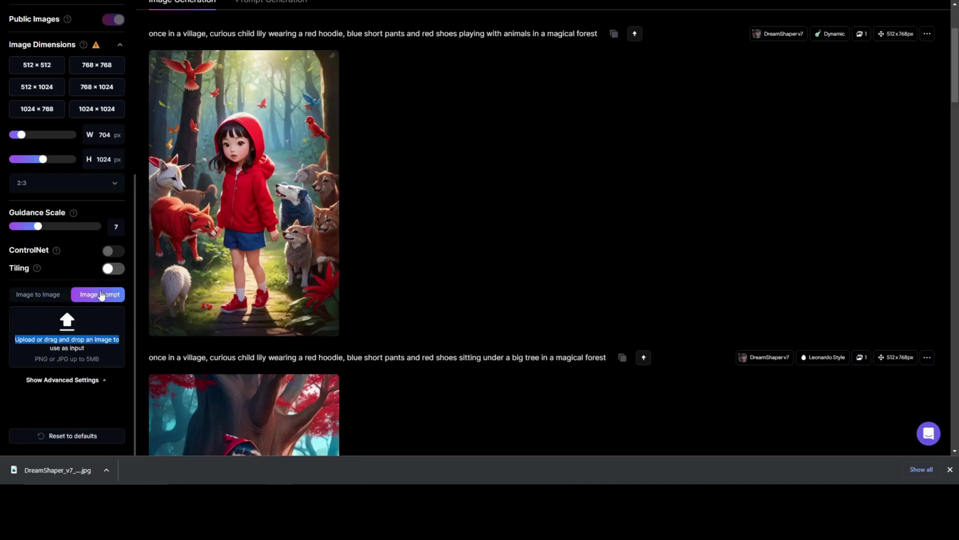
# Upload the downloaded DreamShaper_v7 image from Downloads as the image prompt and set Prompt Magic Strength to 0.65.
pyautogui.click(58, 340)
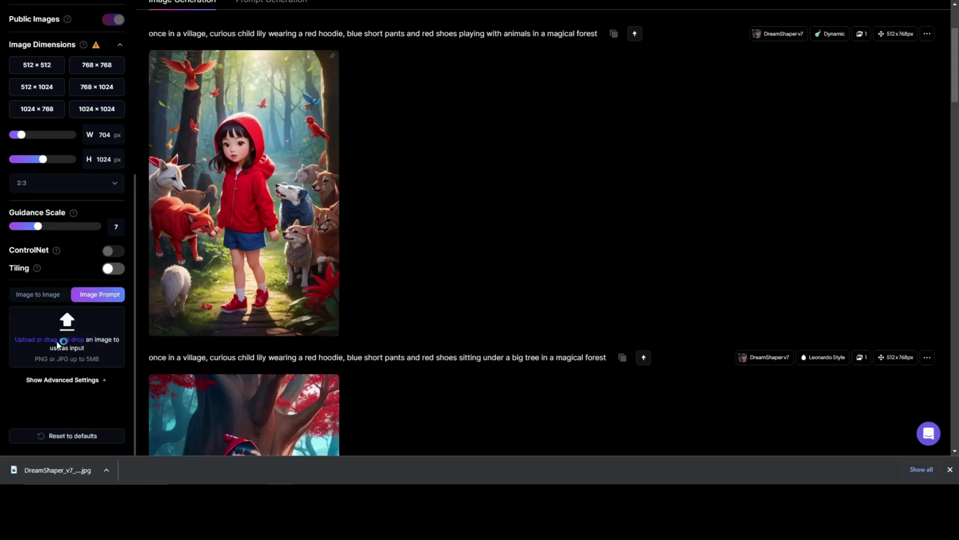
pyautogui.click(159, 162)
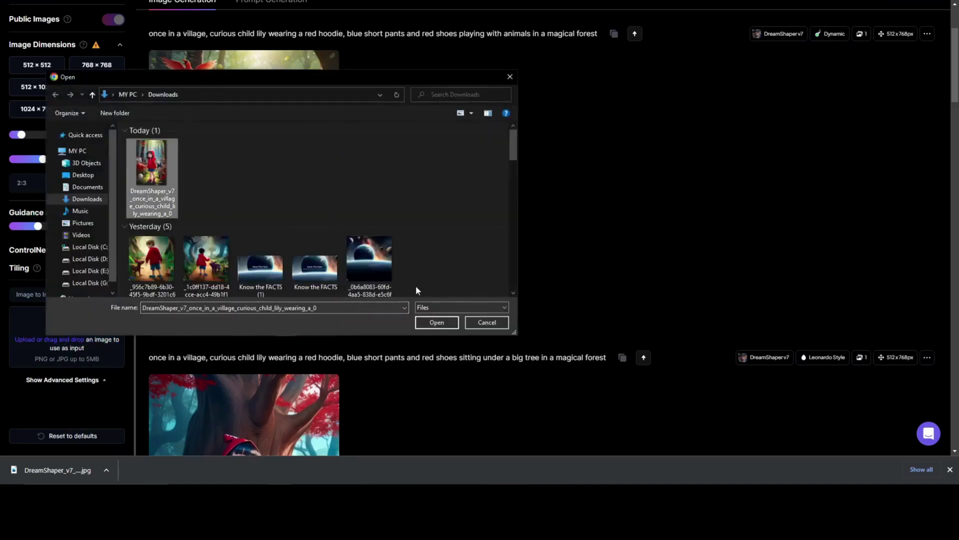
pyautogui.click(452, 325)
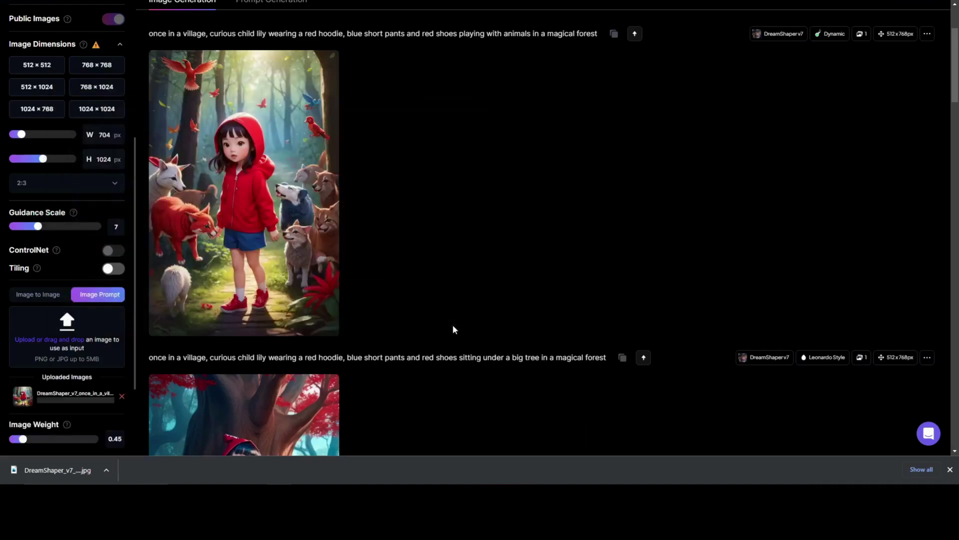
pyautogui.scroll(-2, 49, 358)
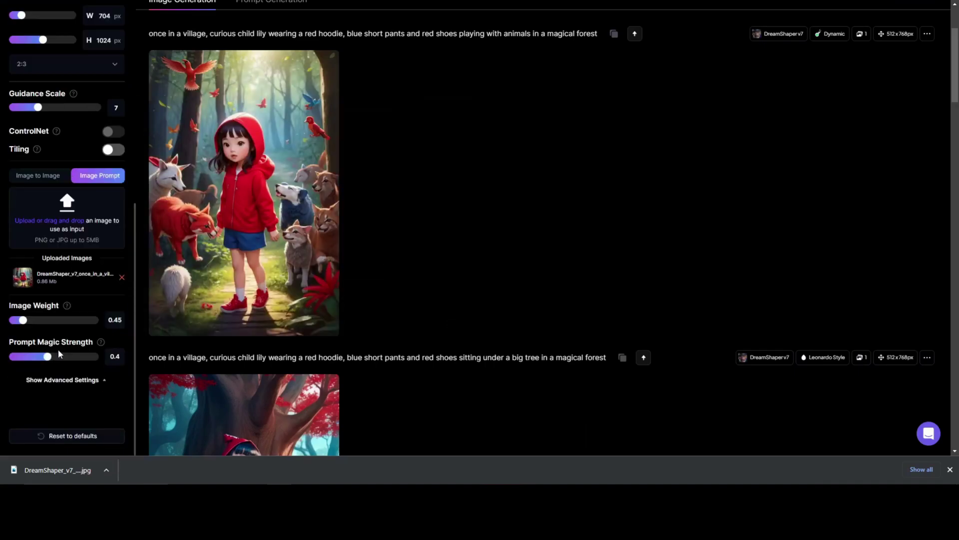
pyautogui.moveTo(46, 357); pyautogui.dragTo(79, 360)
# Replace "playing with animals" in the prompt with "walking" and generate the image.
pyautogui.scroll(3, 944, 43)
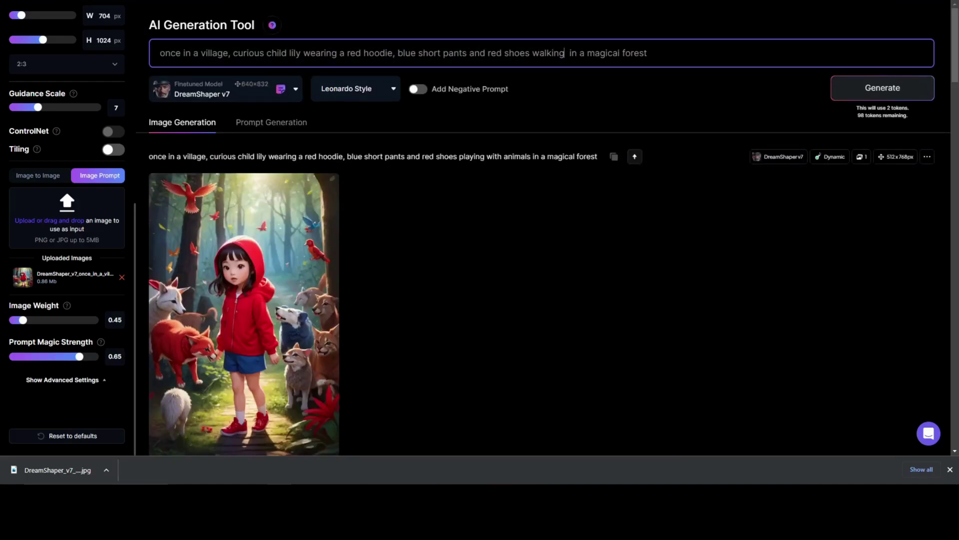
pyautogui.click(902, 88)
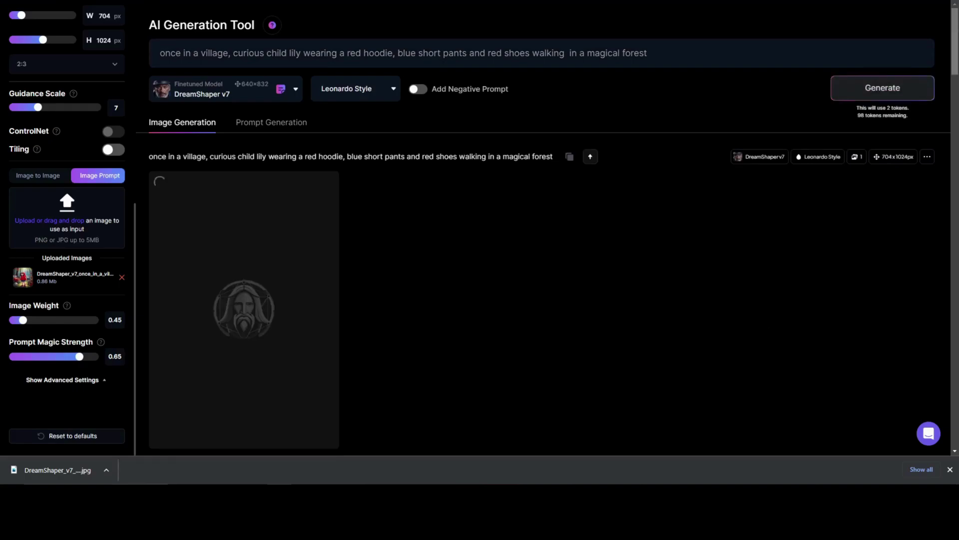
pyautogui.scroll(-1, 763, 229)
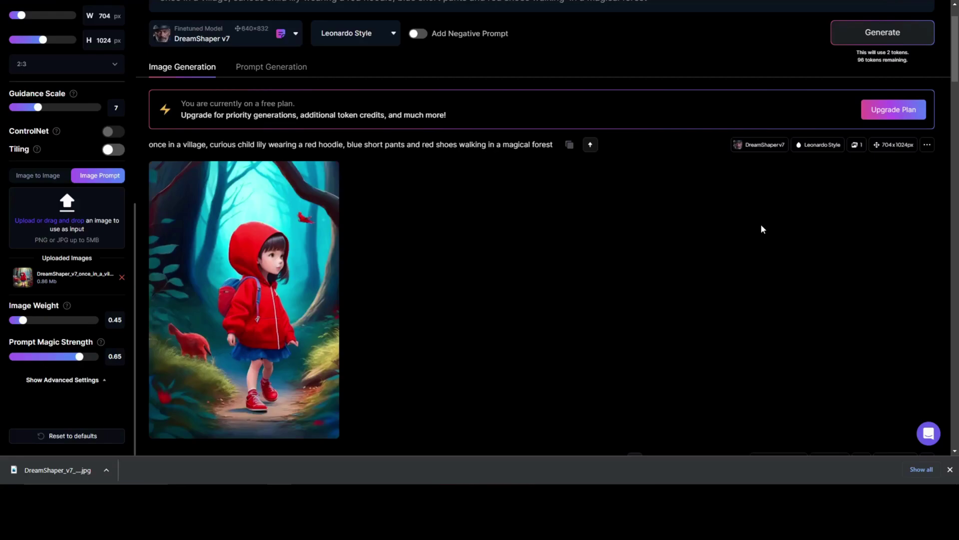
# Change "walking" to "sitting" in the prompt, generate the image and compare it with the previous generations.
pyautogui.scroll(1, 762, 229)
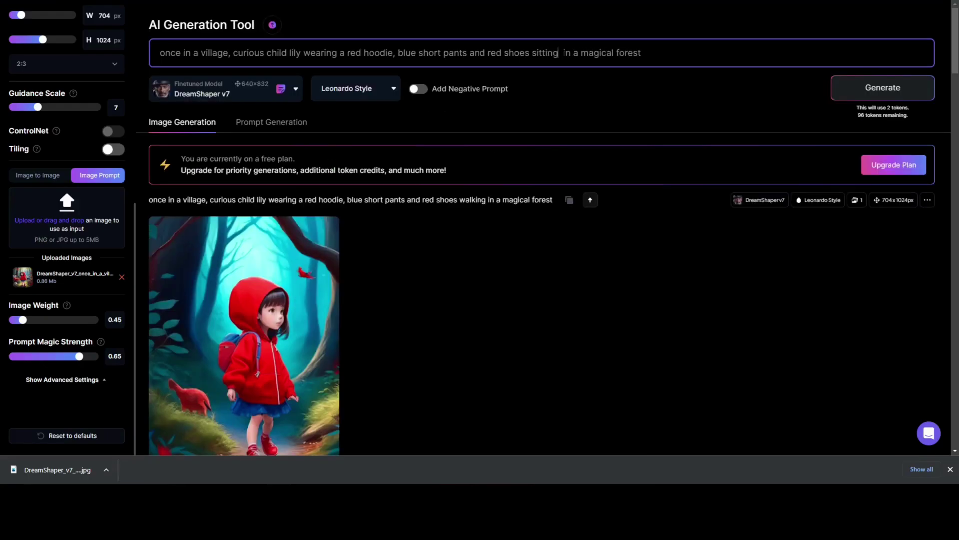
pyautogui.hotkey('ctrl', 'Return')
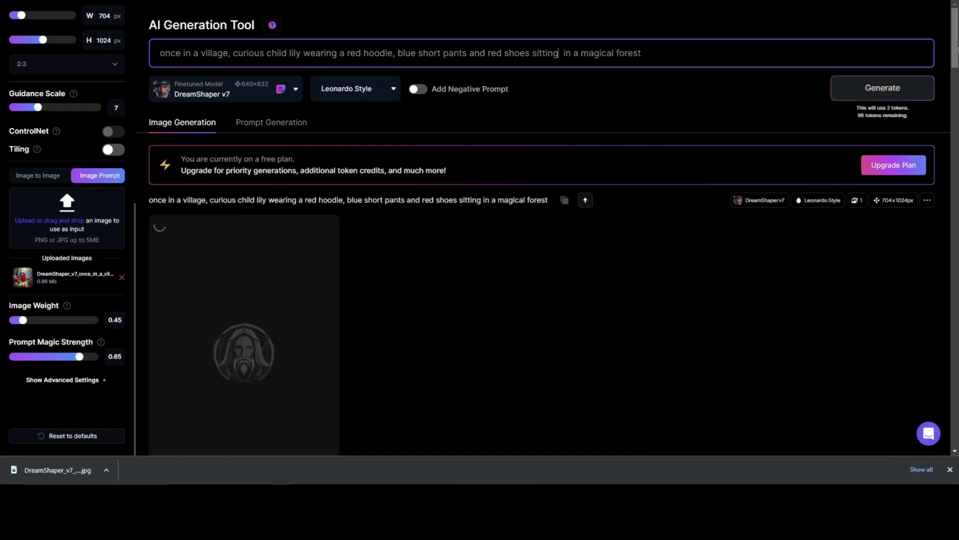
pyautogui.scroll(-1, 954, 63)
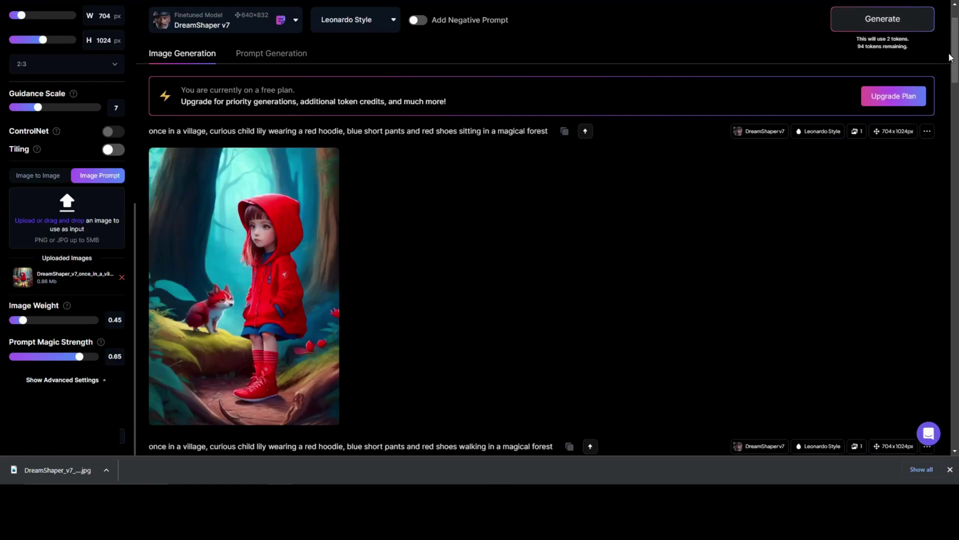
pyautogui.scroll(-5, 956, 57)
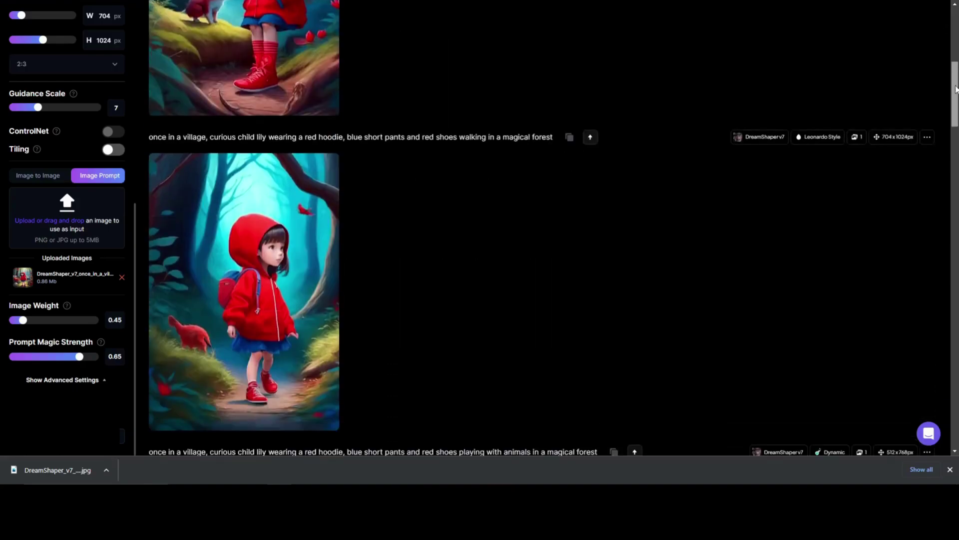
pyautogui.scroll(6, 955, 57)
pyautogui.scroll(-2, 543, 300)
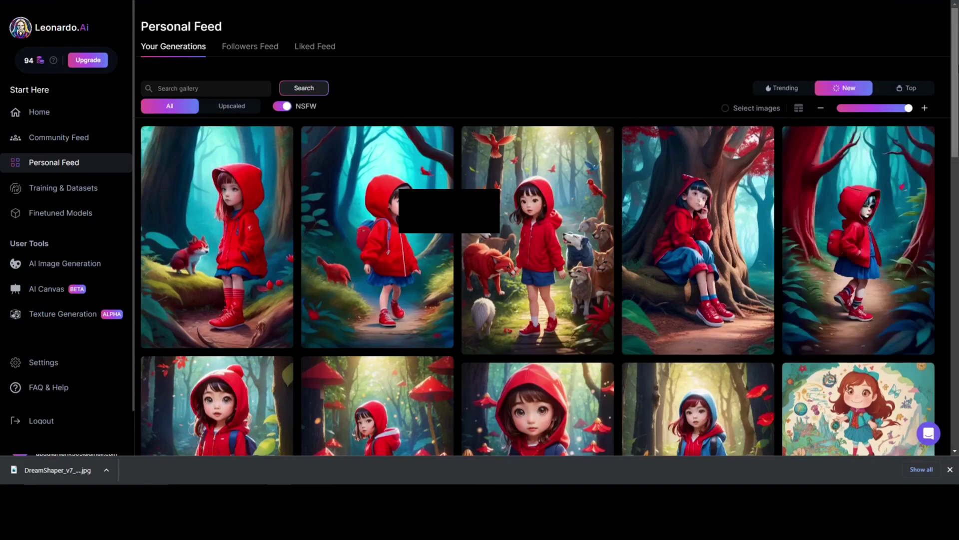
# Review the personal feed, comparing the new red-hoodie images with the older whimsical illustrations further down.
pyautogui.scroll(-1, 956, 79)
pyautogui.moveTo(955, 79); pyautogui.dragTo(884, 35)
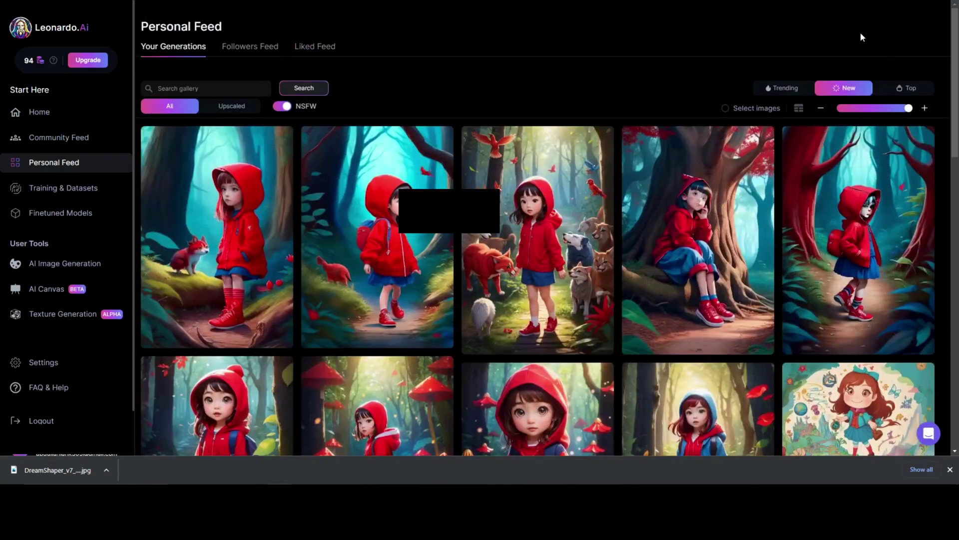
pyautogui.scroll(-4, 809, 214)
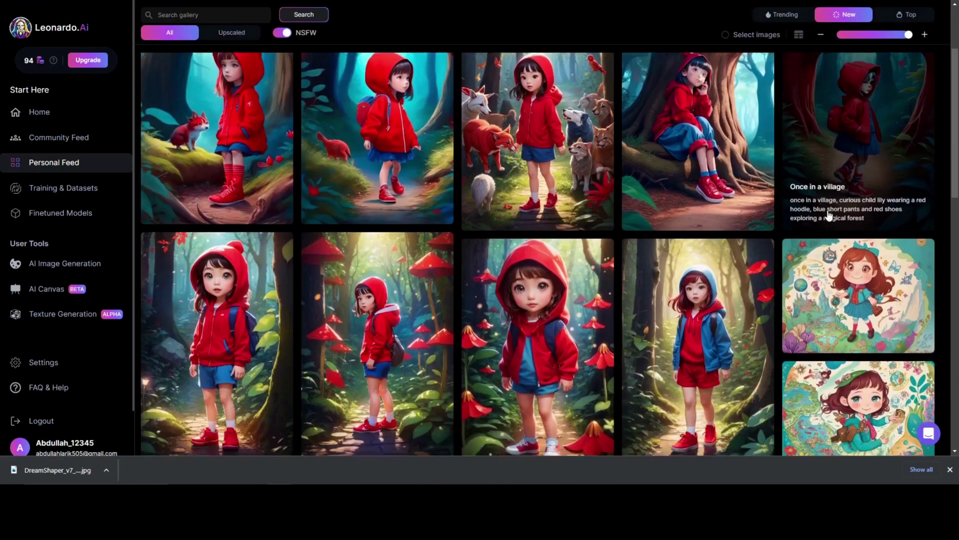
pyautogui.scroll(-3, 828, 215)
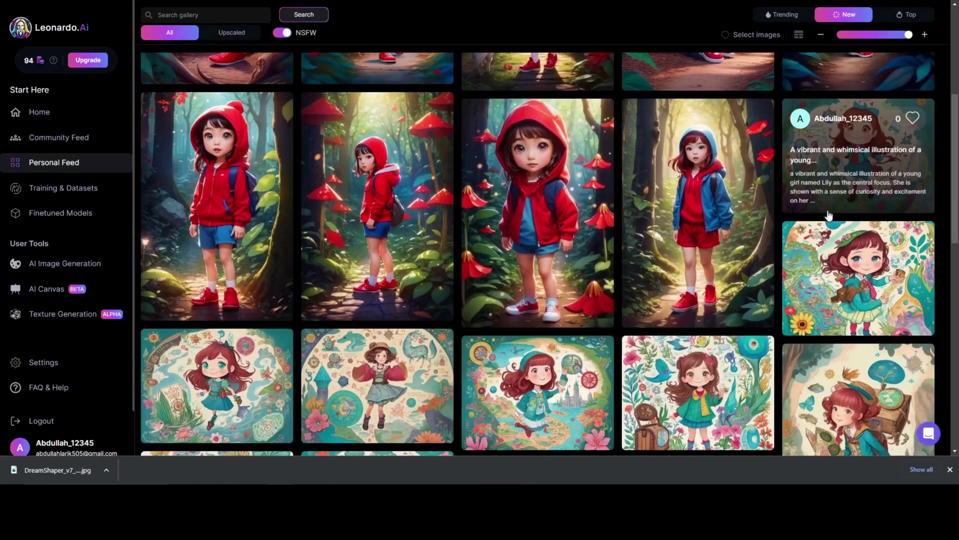
pyautogui.scroll(-3, 828, 215)
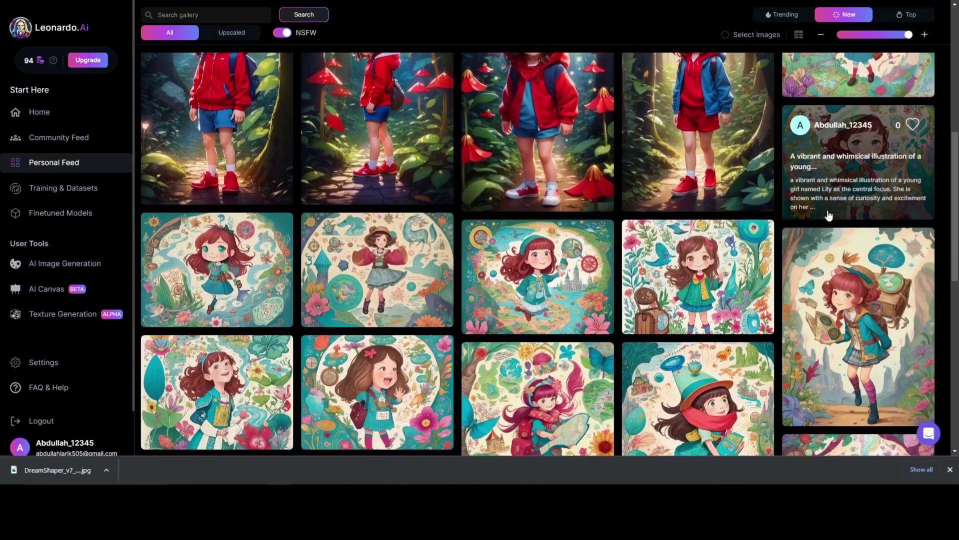
pyautogui.scroll(-8, 828, 215)
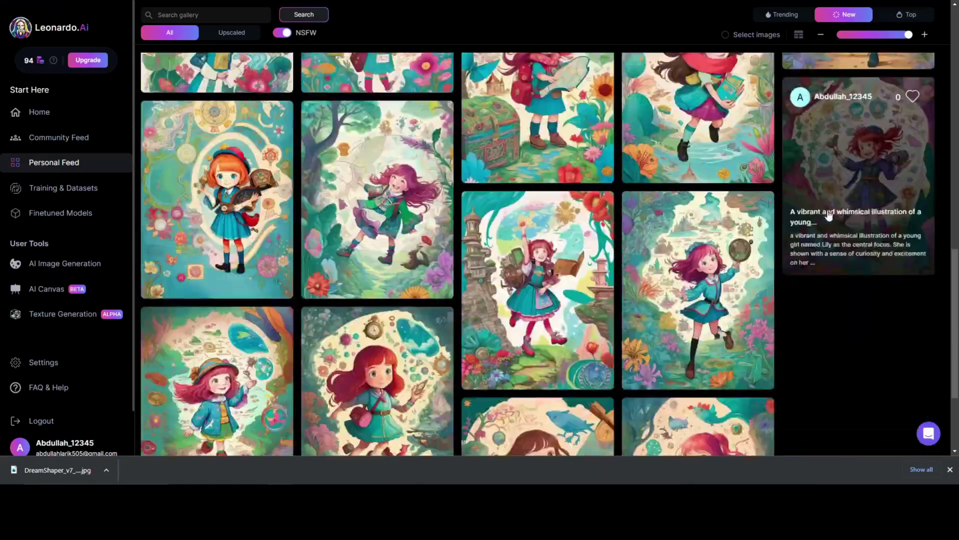